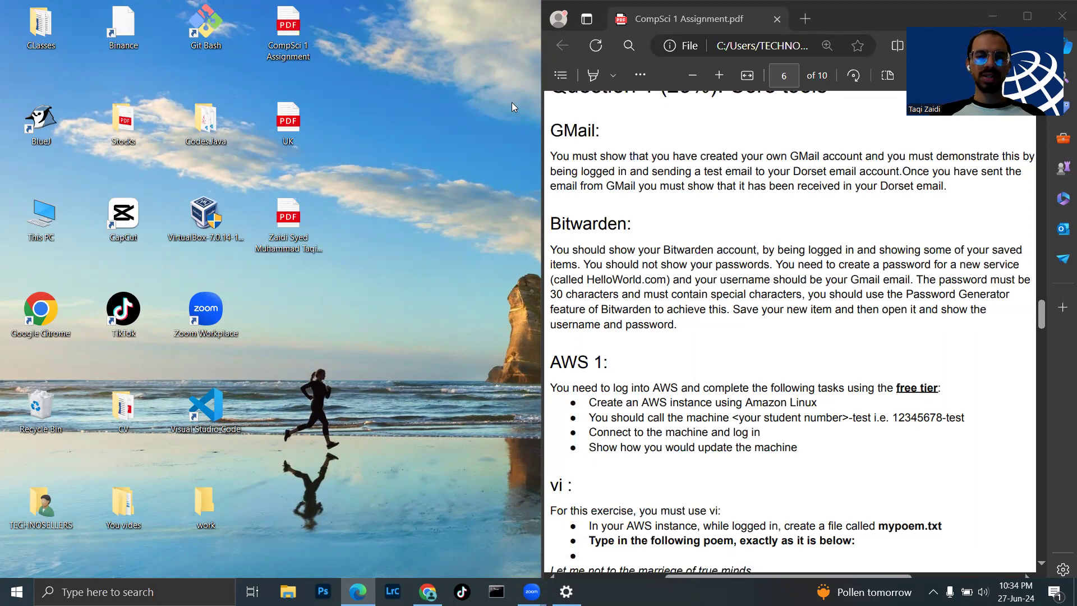
- Review the Question 1 Gmail task in the PDF, then bring Chrome's Google account chooser forward
scroll(656, 166, "up", 1)
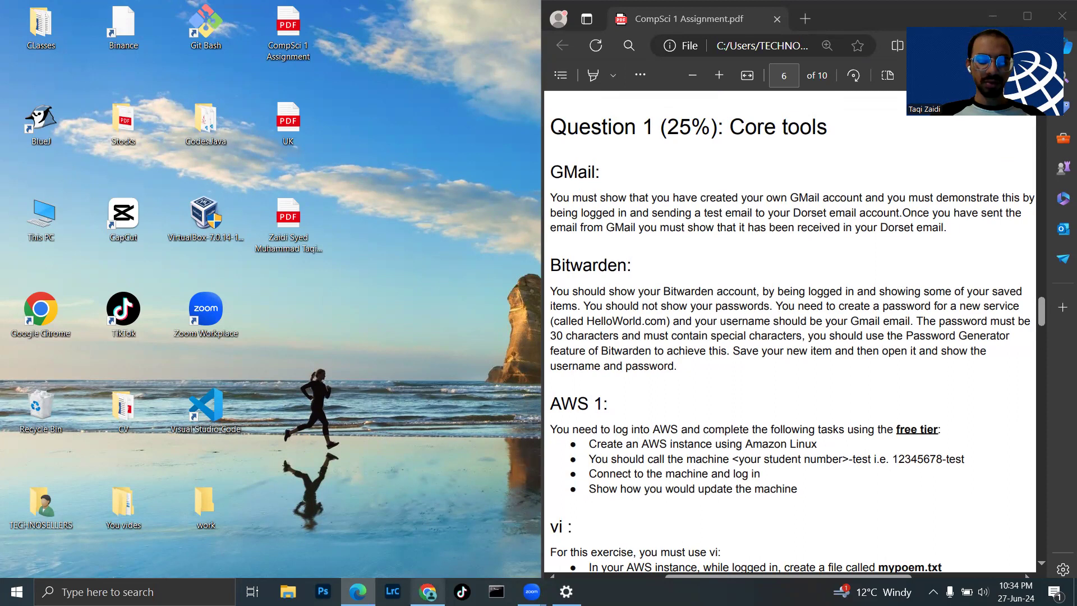
left_click(428, 592)
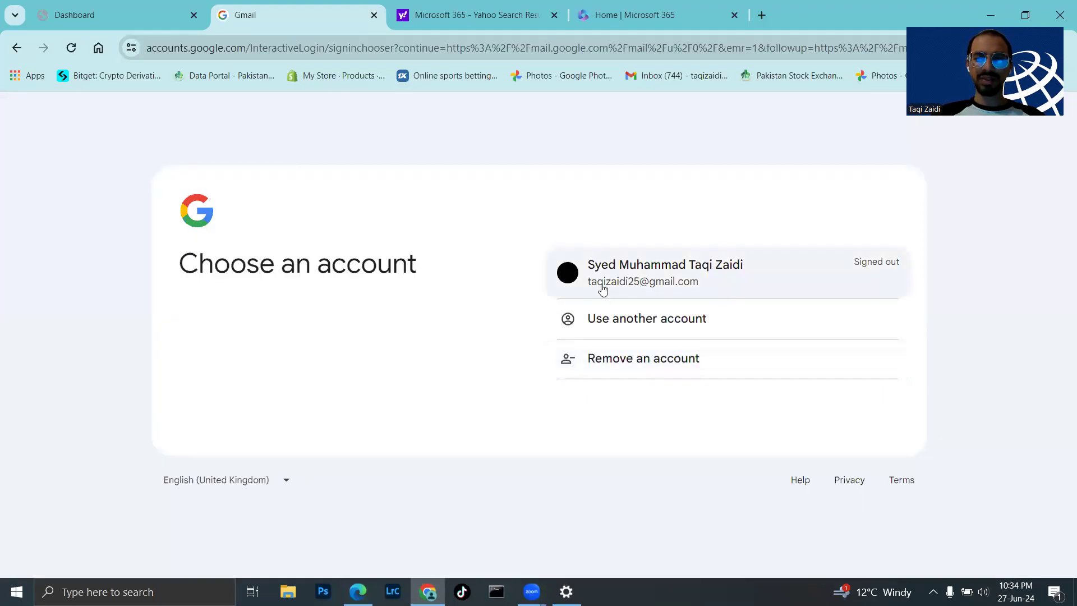
- Sign in to the saved Gmail account with its password, using another verification method and skipping suggestions
left_click(686, 275)
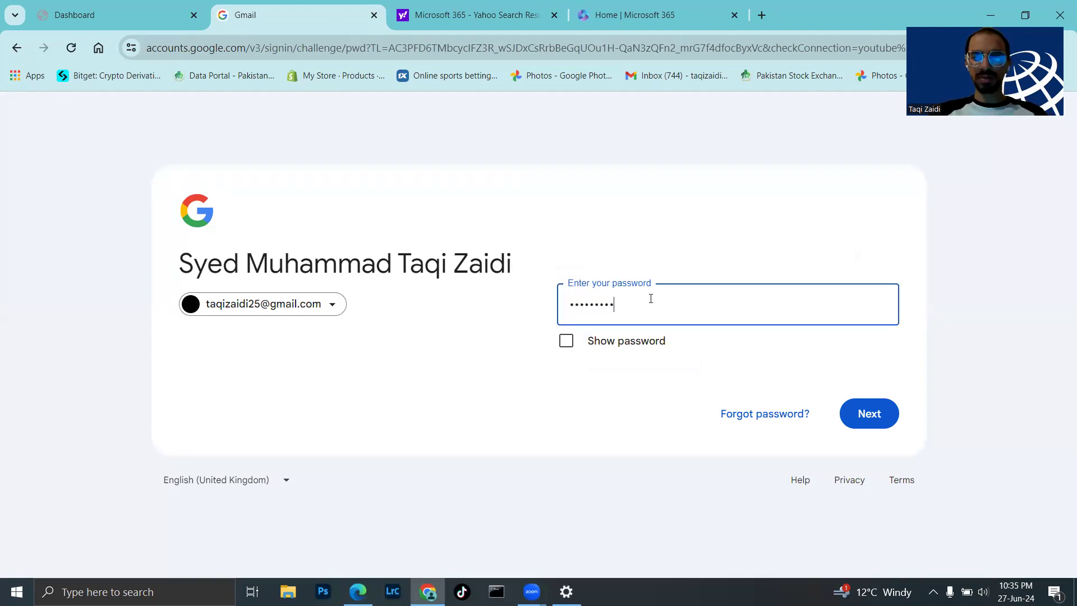
left_click(869, 415)
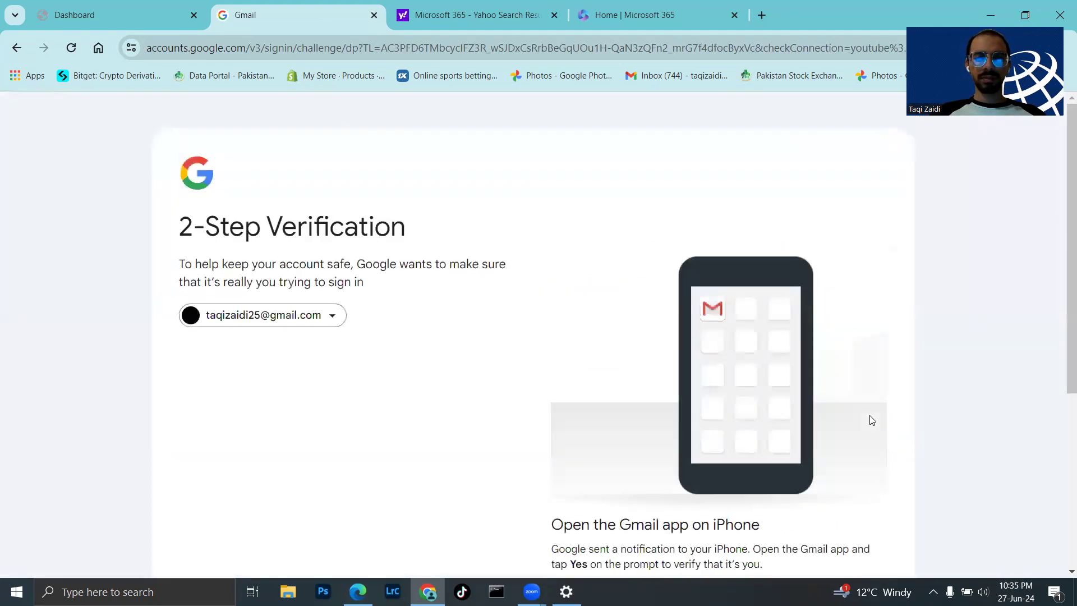
scroll(871, 421, "down", 5)
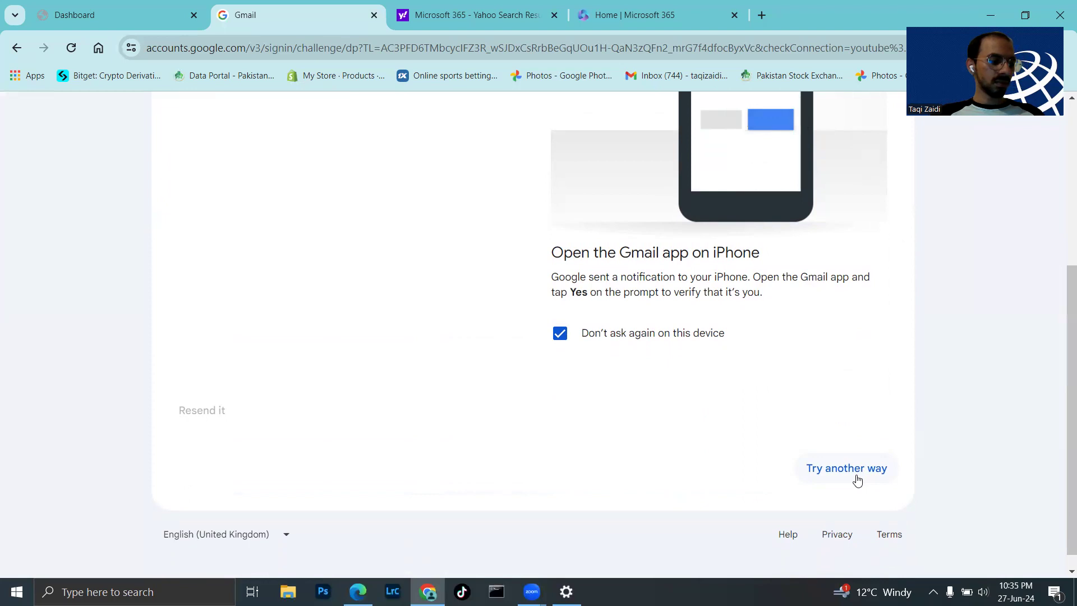
left_click(857, 480)
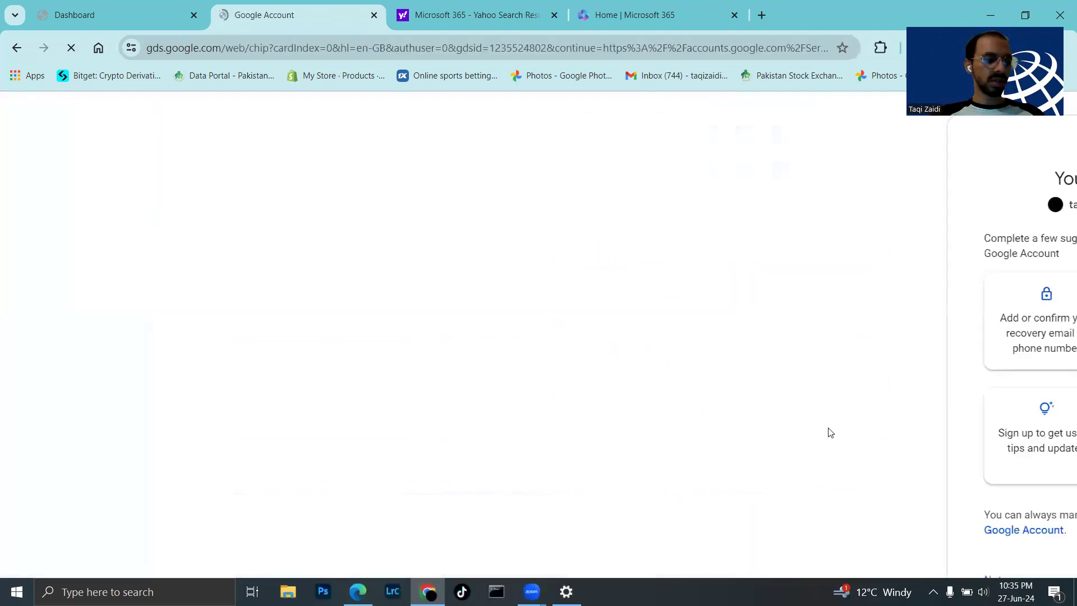
scroll(831, 433, "down", 2)
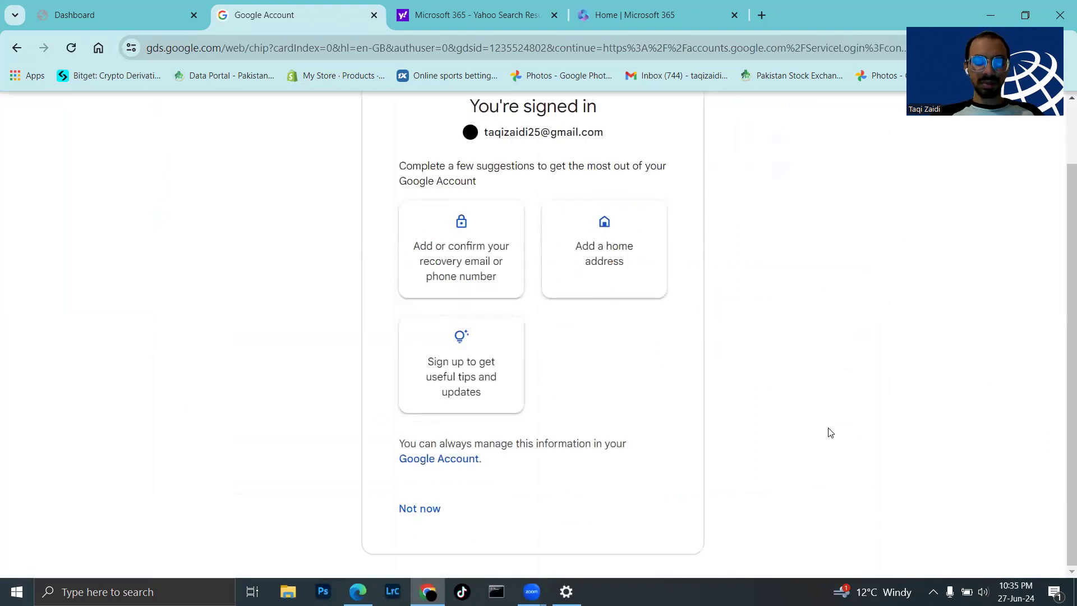
left_click(415, 511)
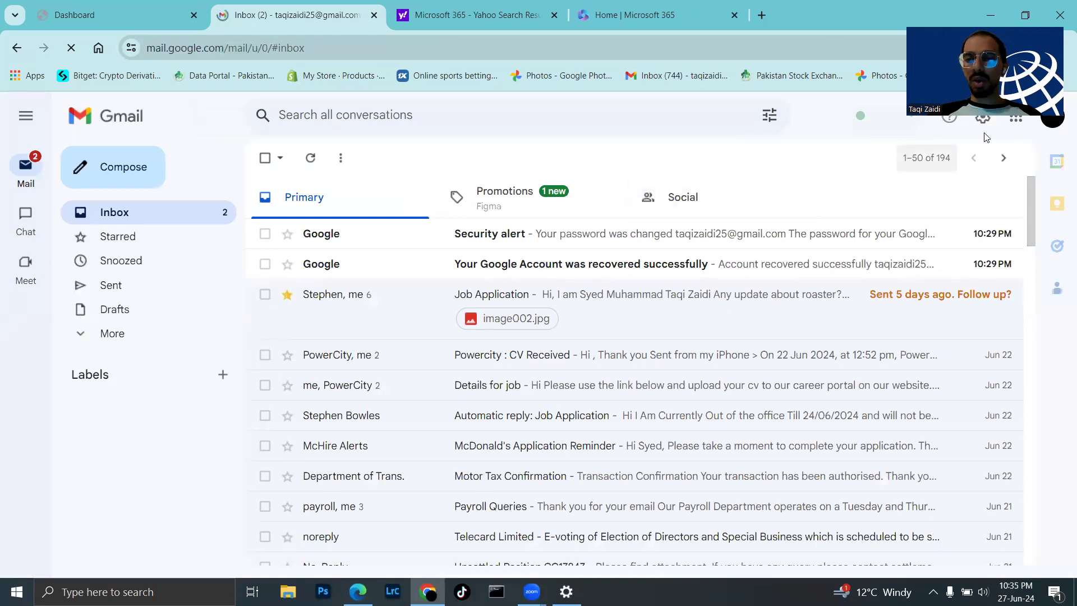
- Start a new Gmail message addressed to the Dorset College student e-mail address
left_click(1051, 129)
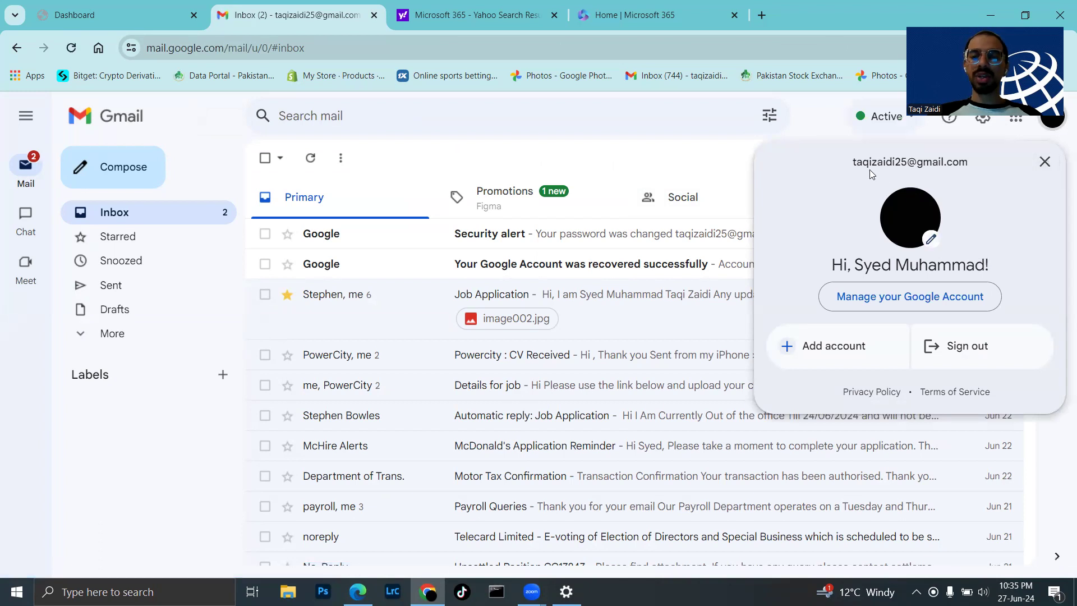
left_click(1045, 161)
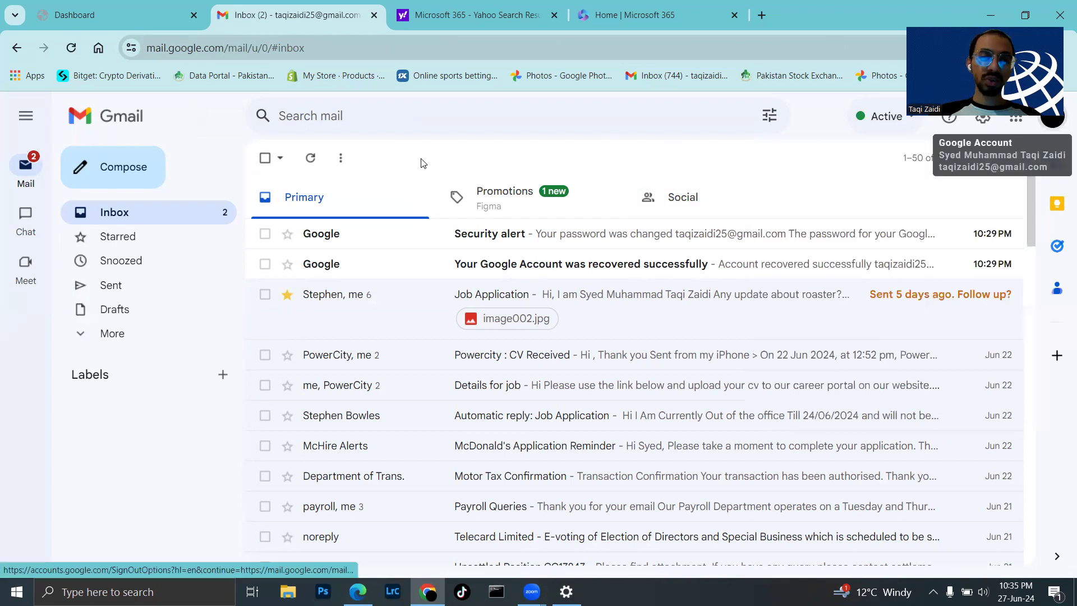
left_click(139, 183)
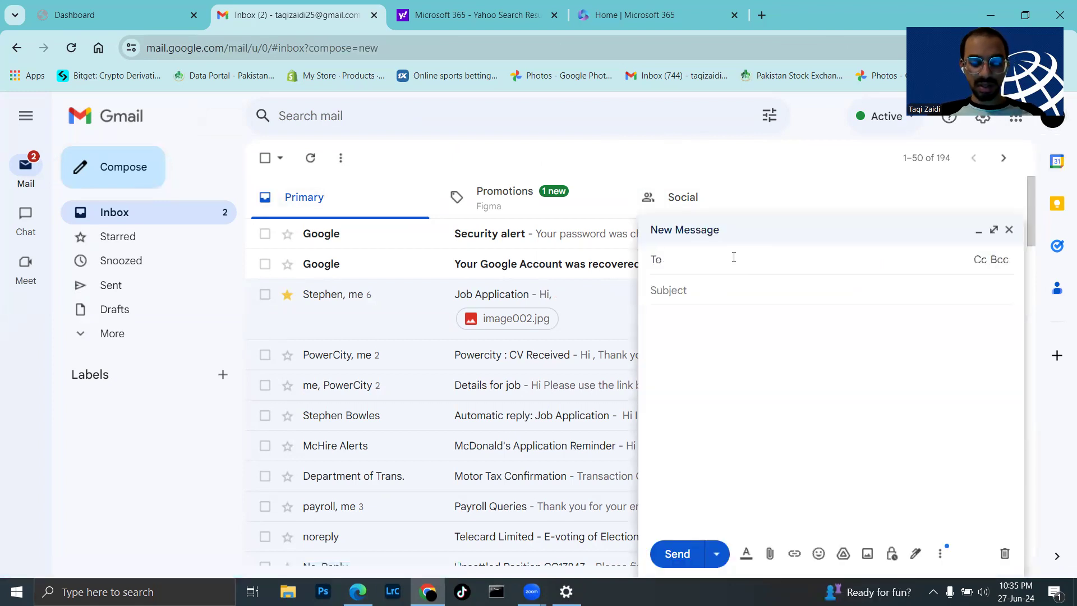
key("ctrl+v")
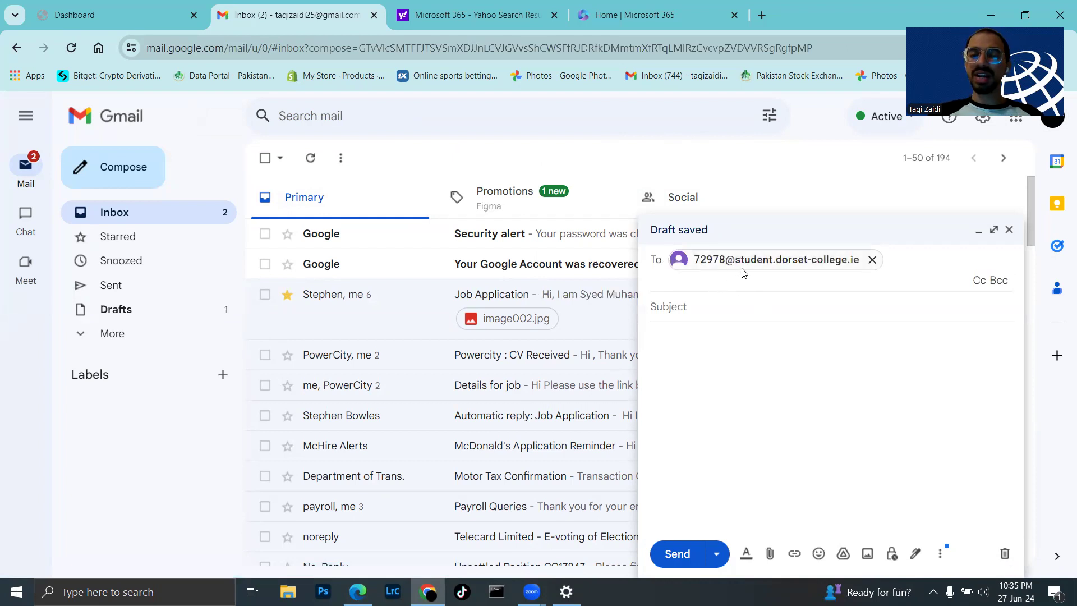
mouse_move(752, 271)
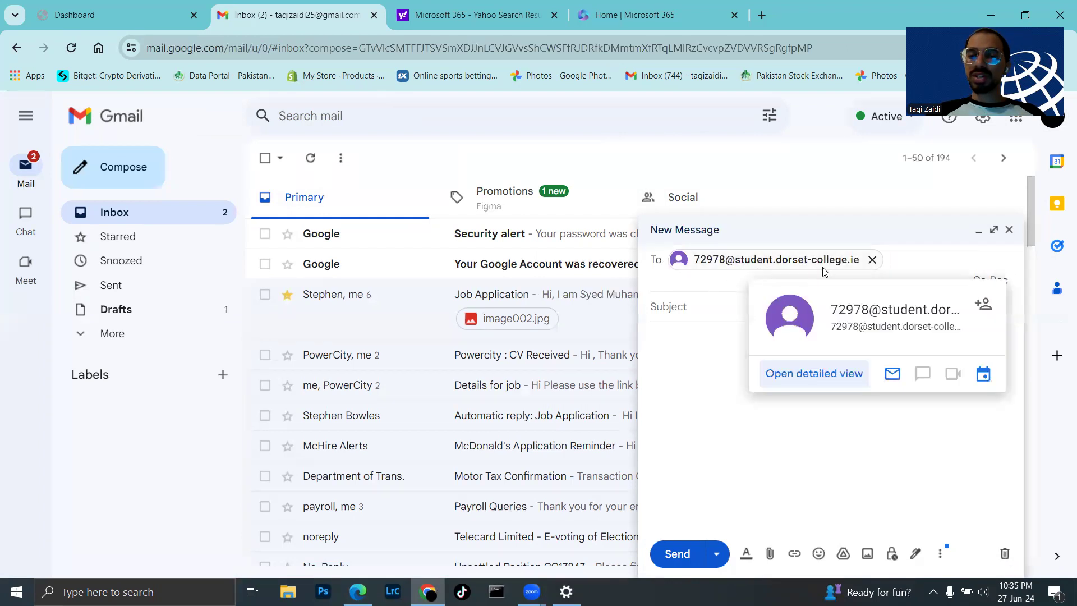
- Enter the subject 'My Assignment 2024', fixing the mistyped ending
left_click(690, 308)
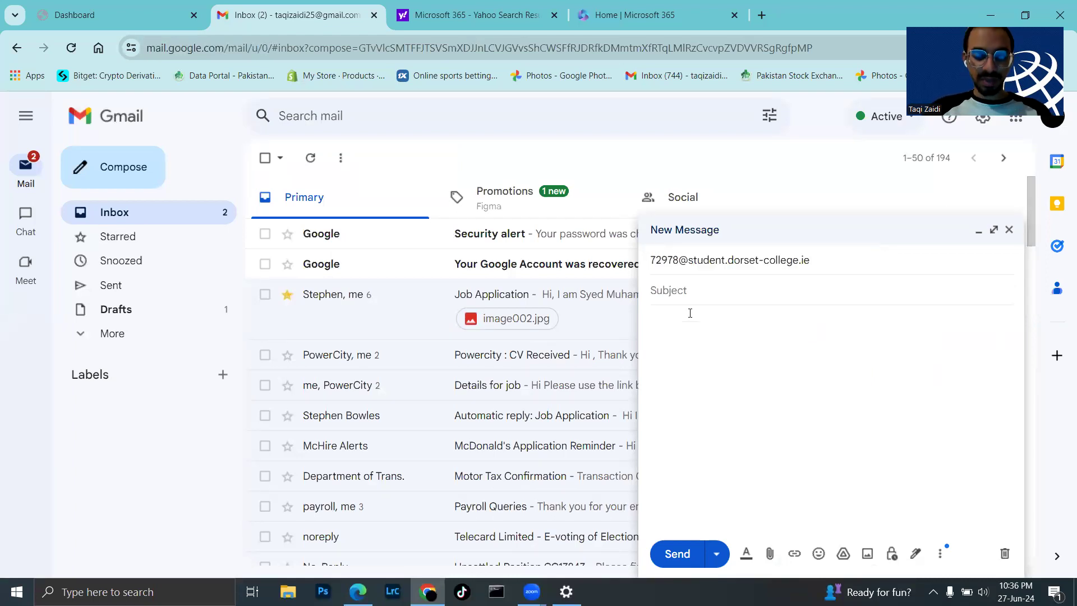
type("MY ")
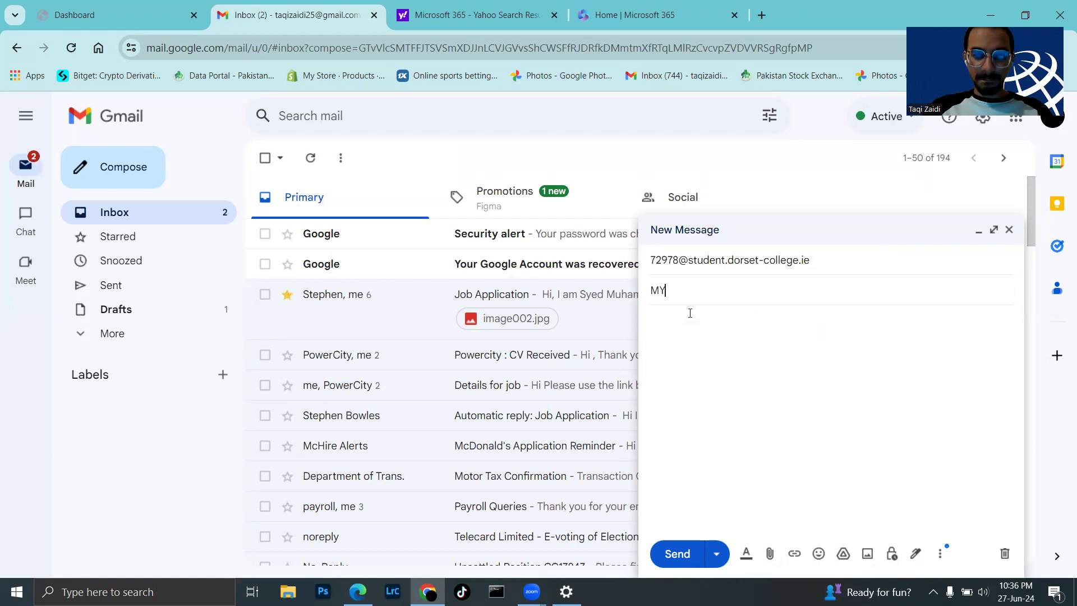
type("y ")
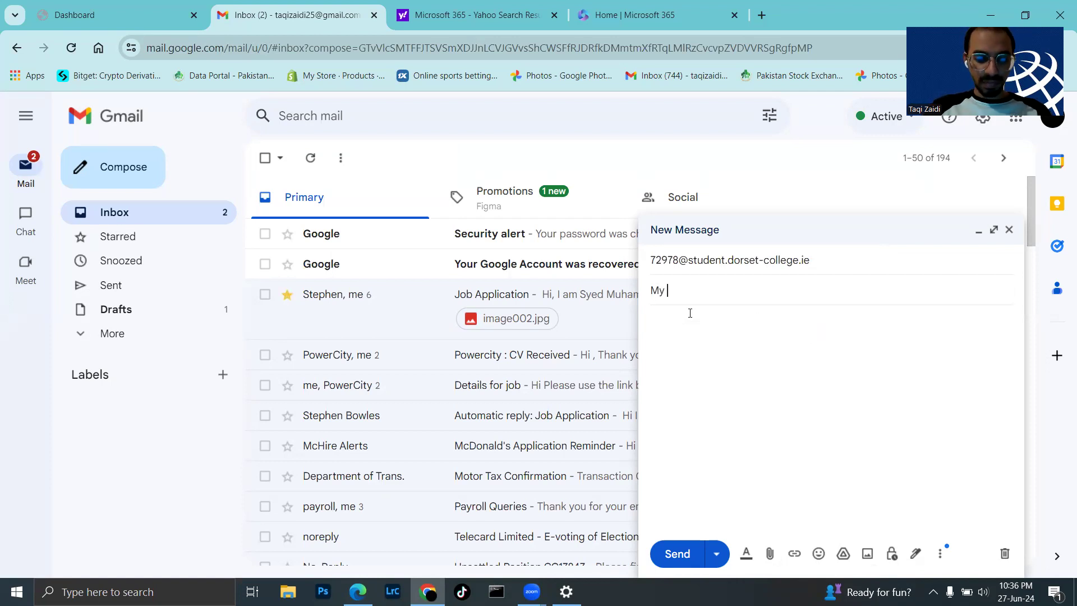
type("Assig")
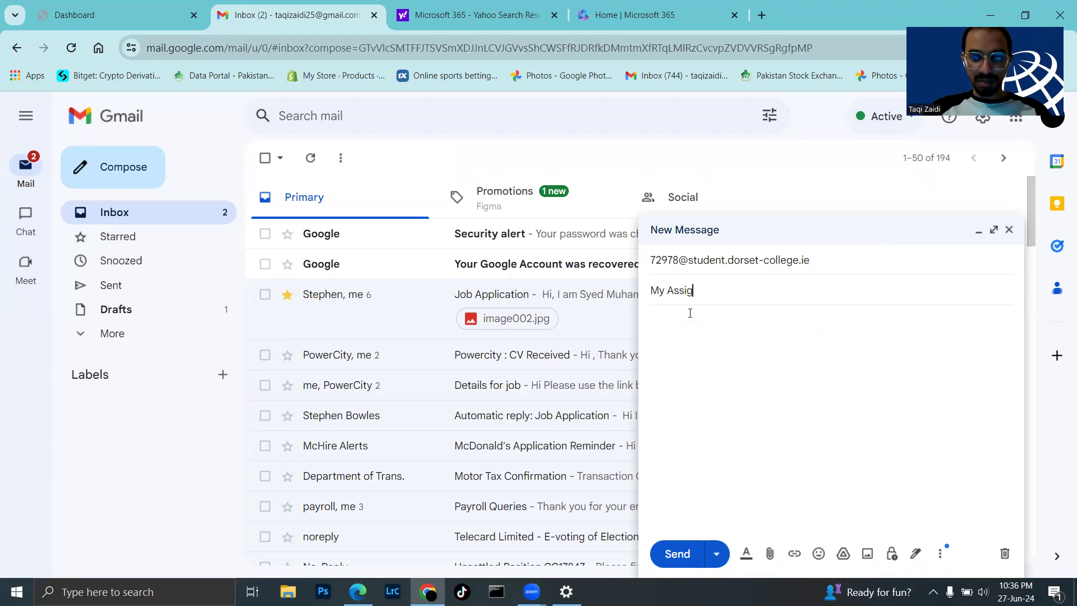
type("nment ")
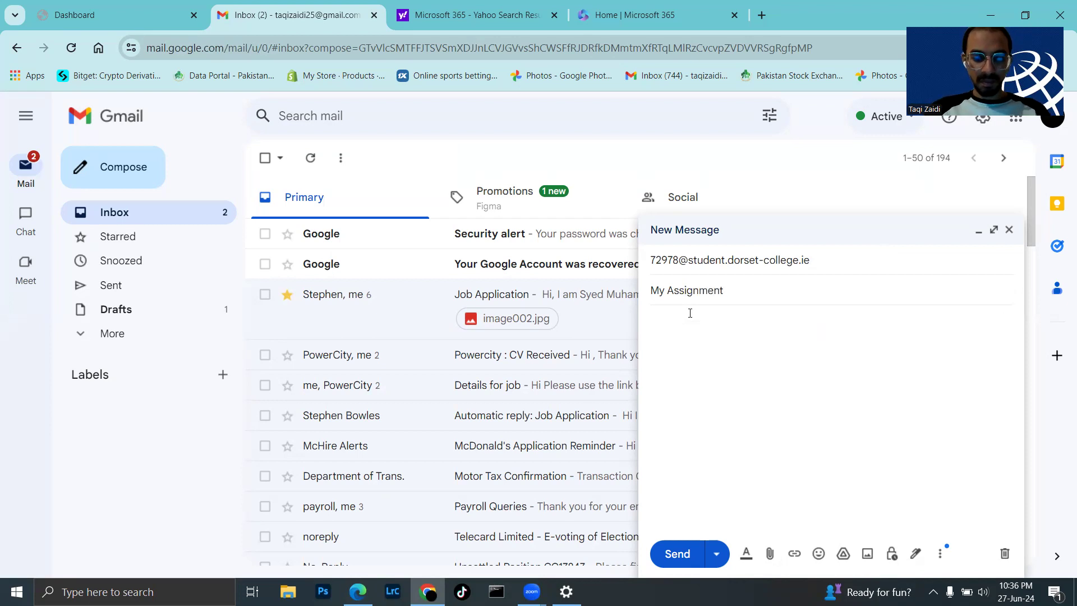
type("@024")
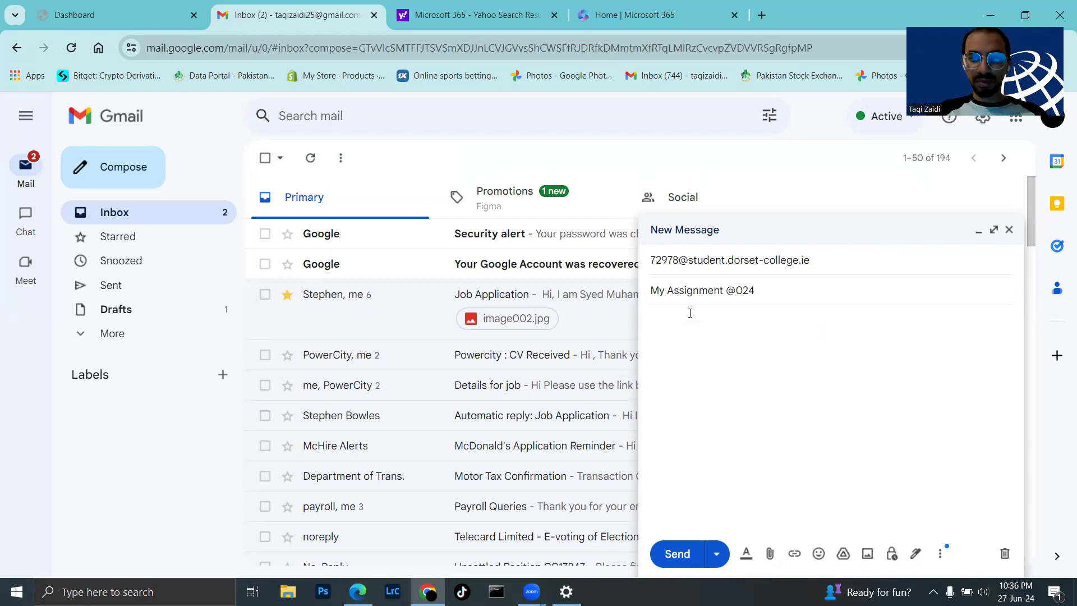
key("BackSpace")
key("BackSpace")
key("BackSpace")
key("BackSpace")
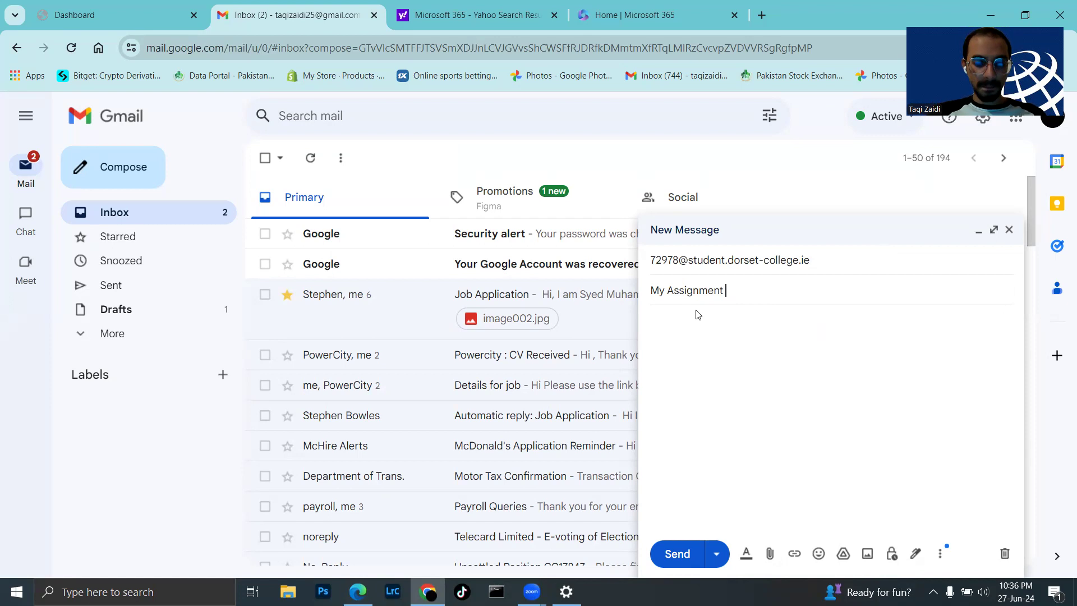
type("2024")
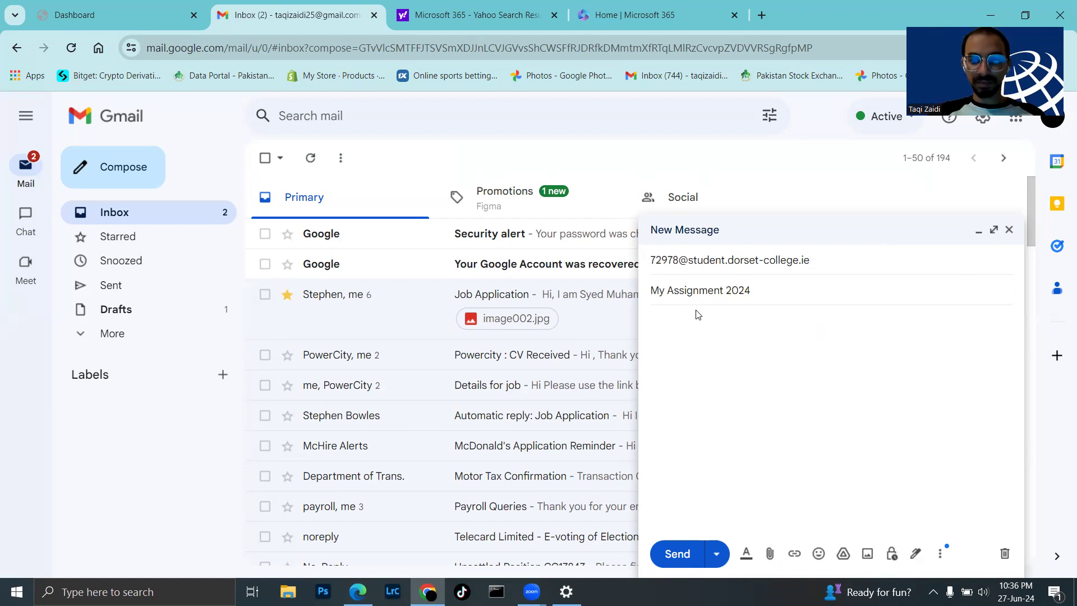
- Write 'Hi,' and a line giving the sender's full name and student number in the body
left_click(699, 327)
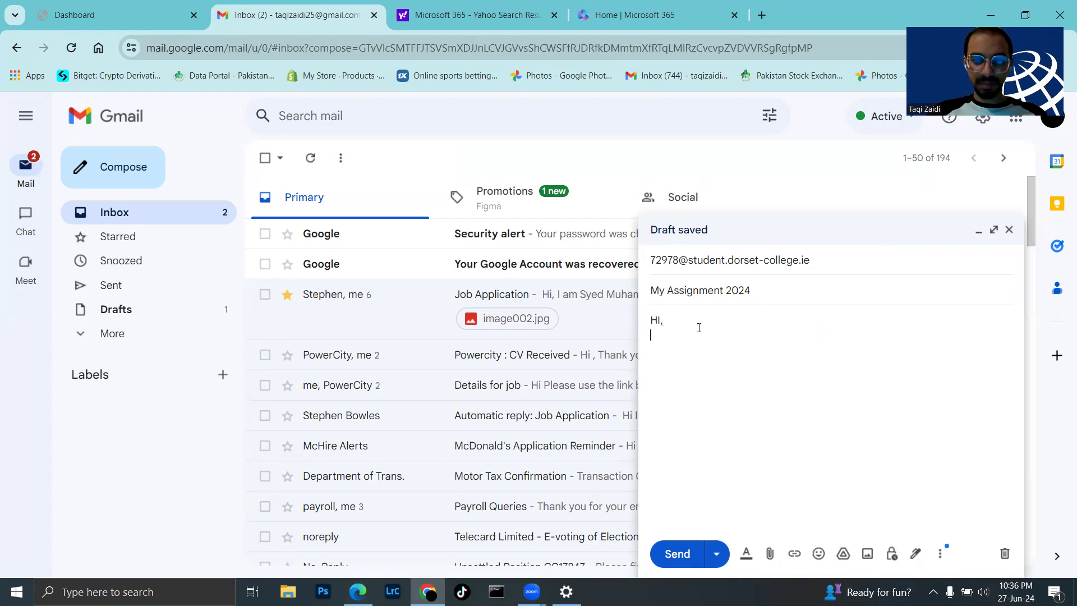
type("HI,")
key("Return")
type("My nam")
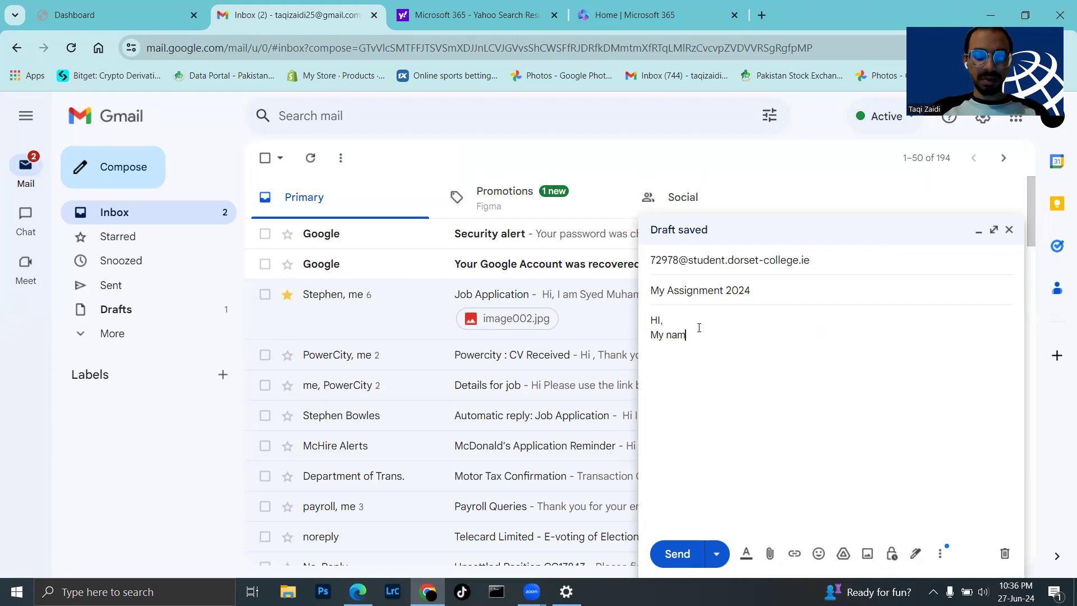
type("e is")
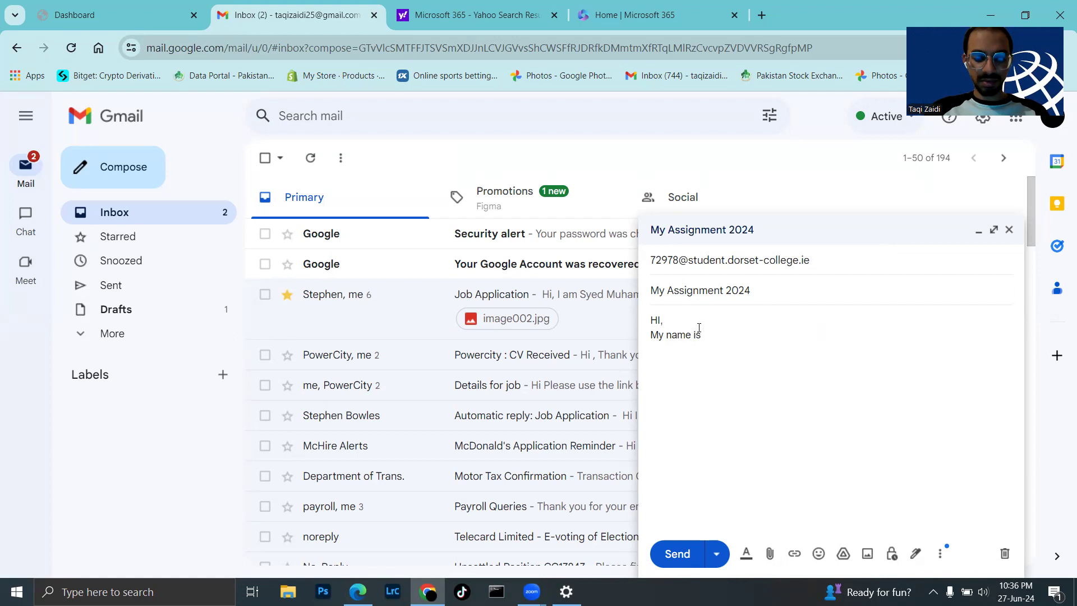
type(" Syed MU")
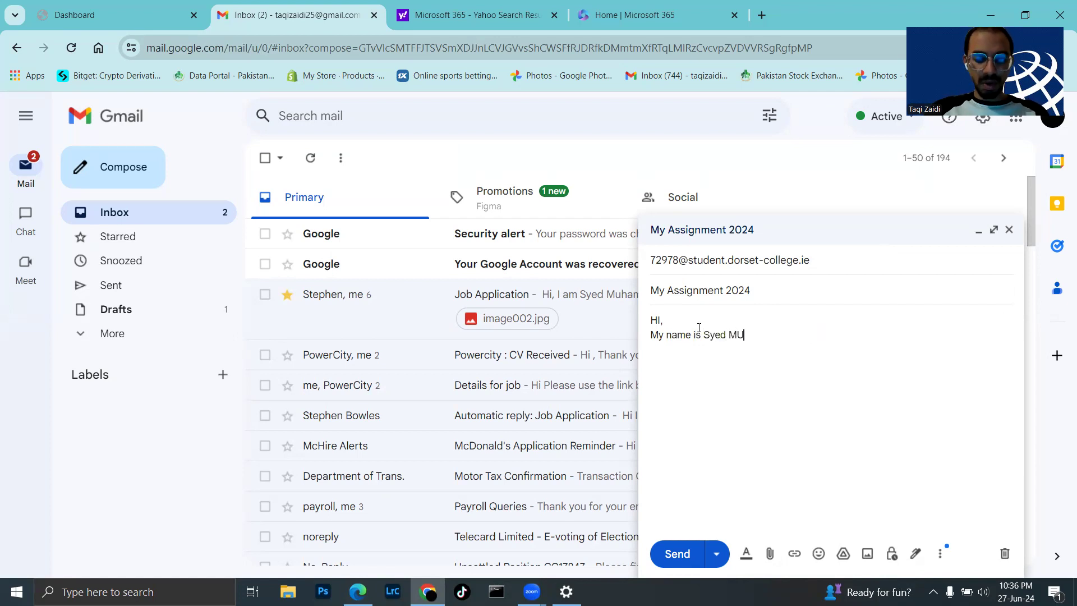
type("hammad T")
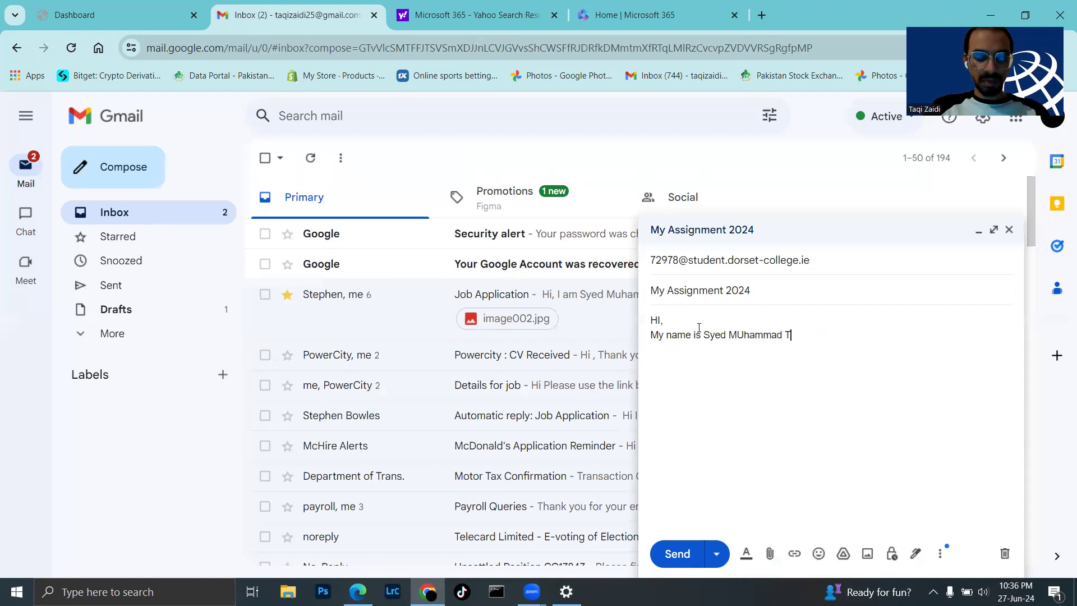
type("aqi Z")
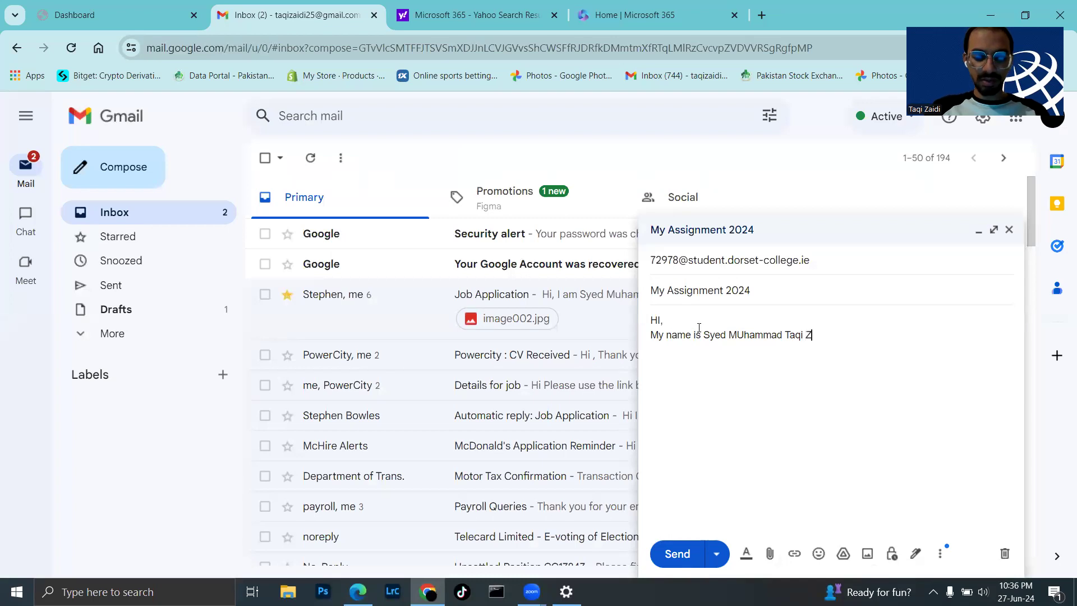
type("aidi ")
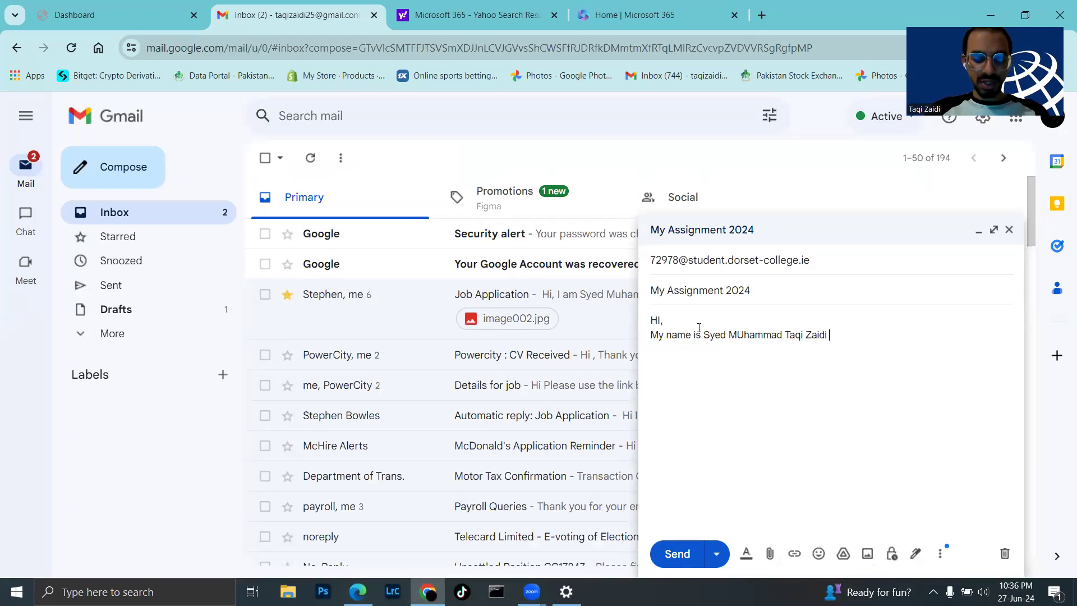
type("Student")
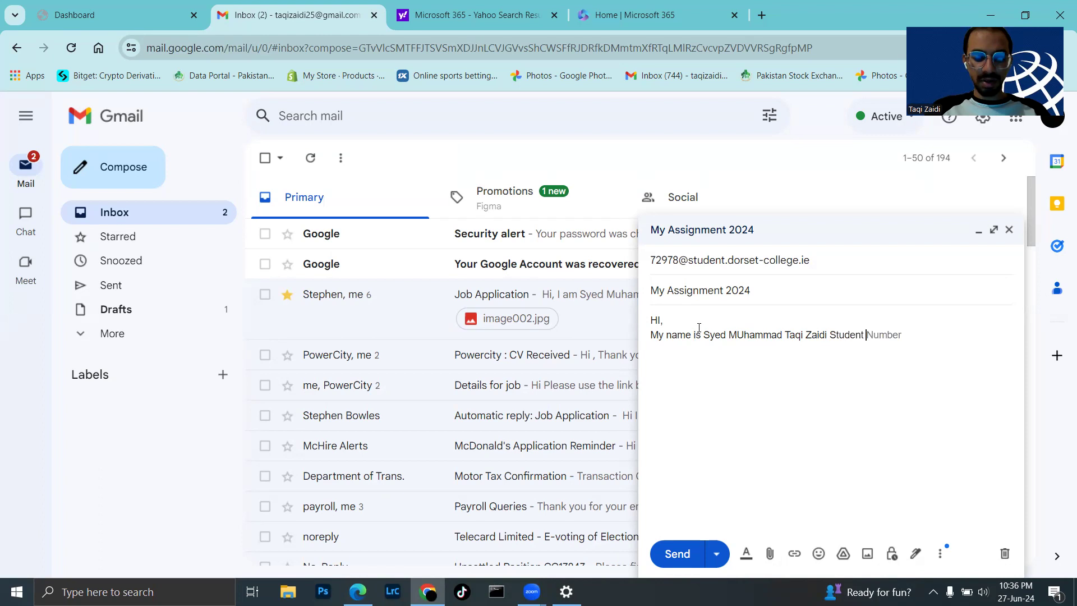
type(" NU")
key("BackSpace")
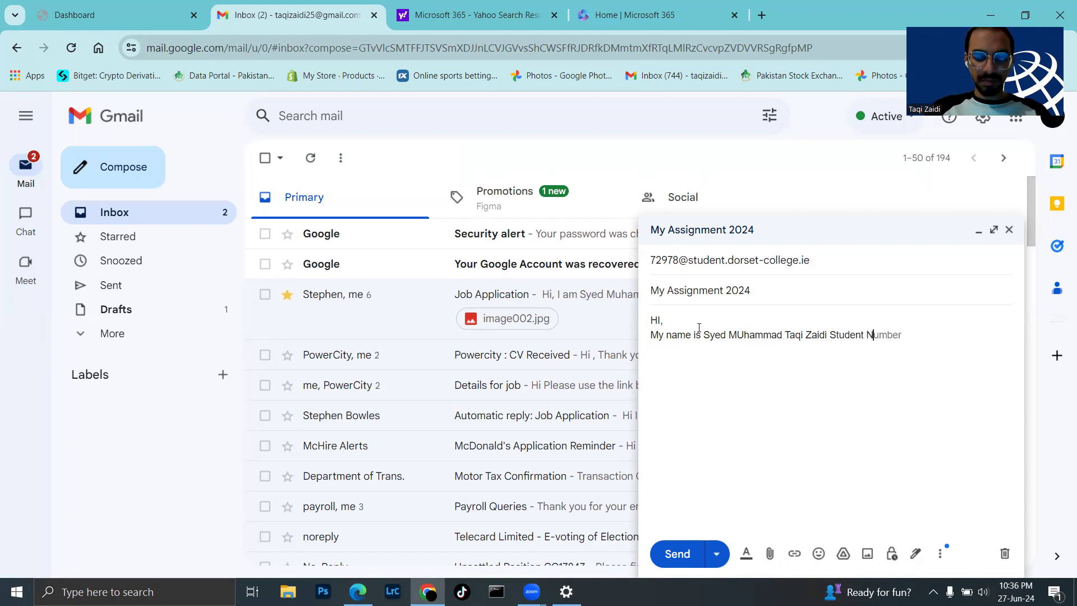
type("o")
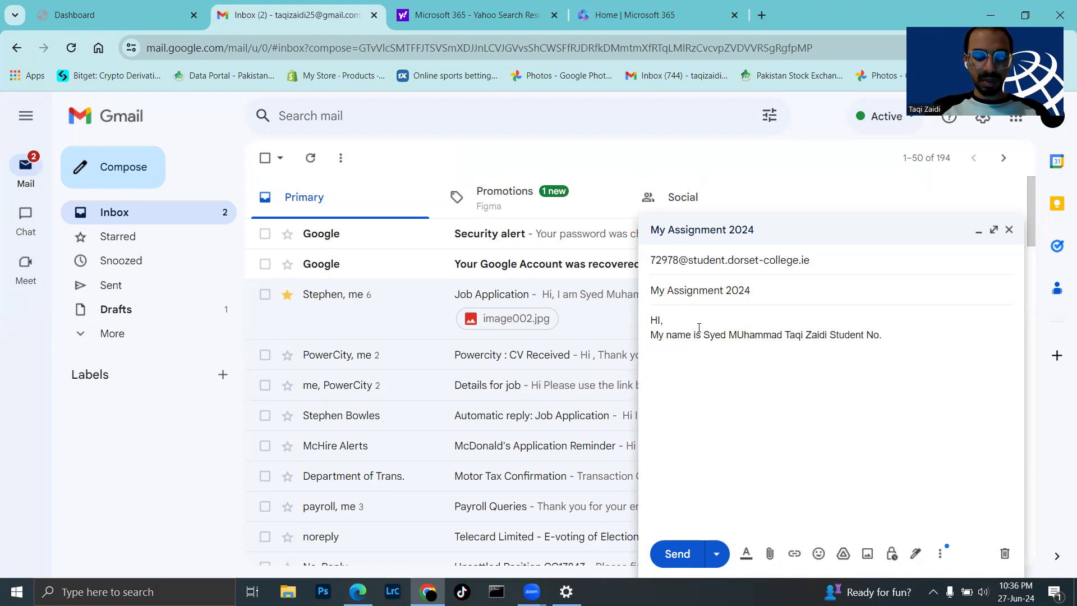
type(". Is ")
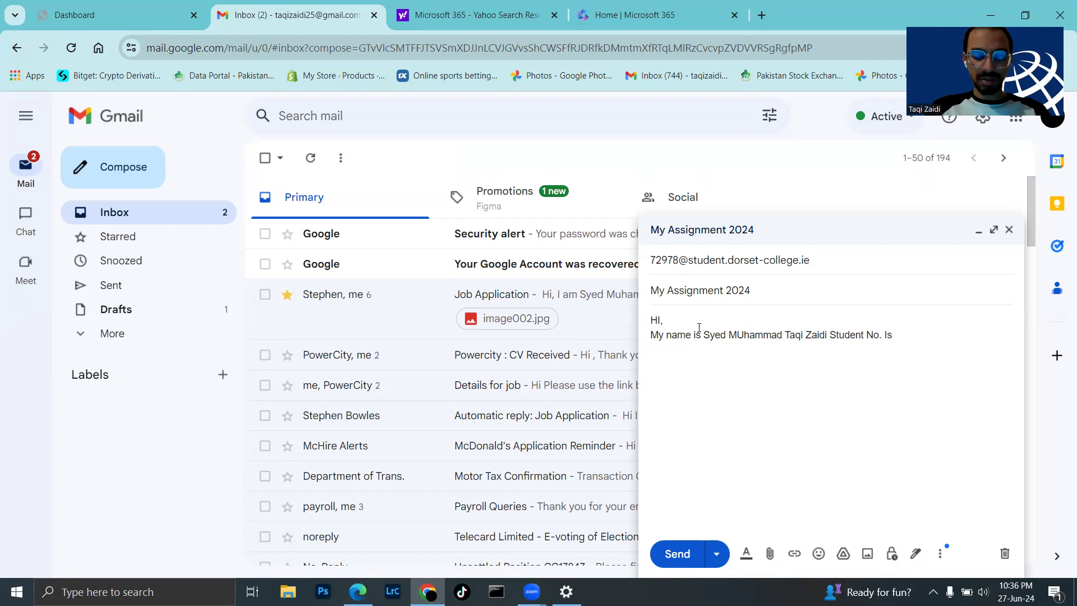
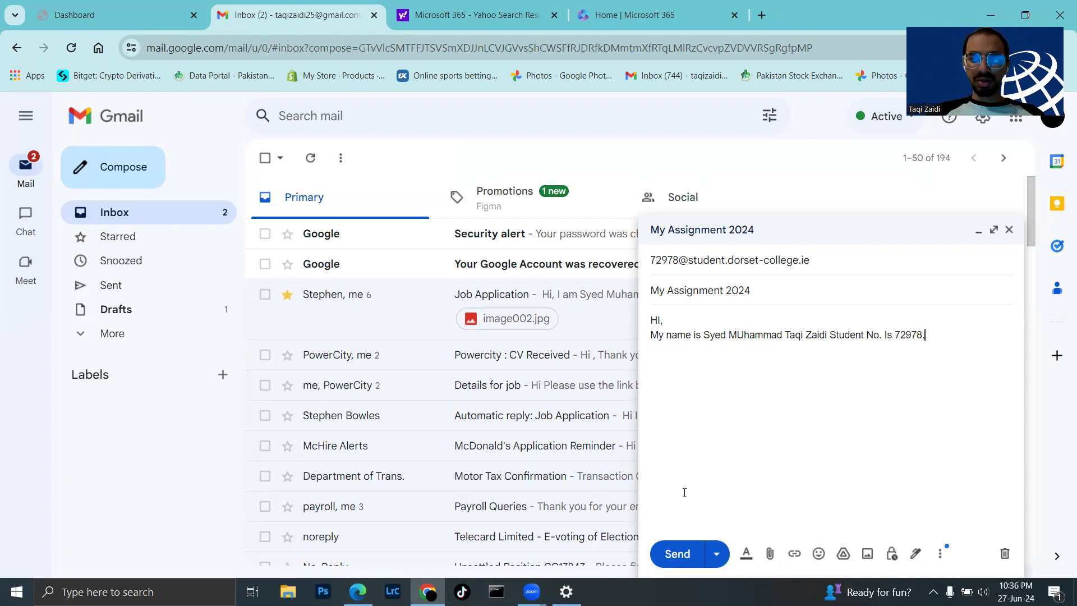
- Send the email, then open the Dorset College Microsoft 365 home from the search results, dismissing the Feed popup
left_click(685, 554)
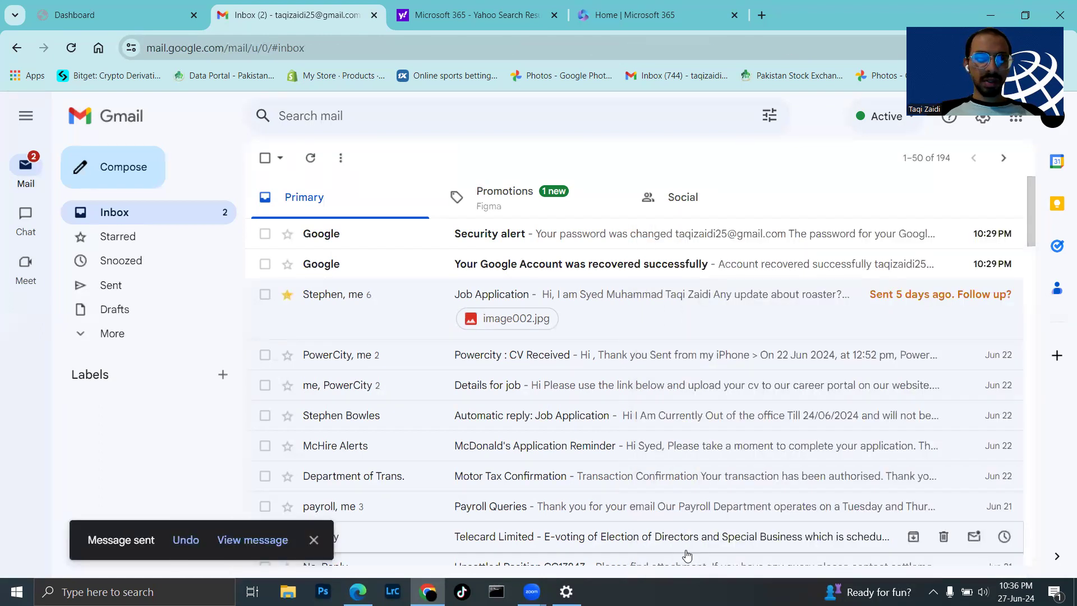
left_click(505, 23)
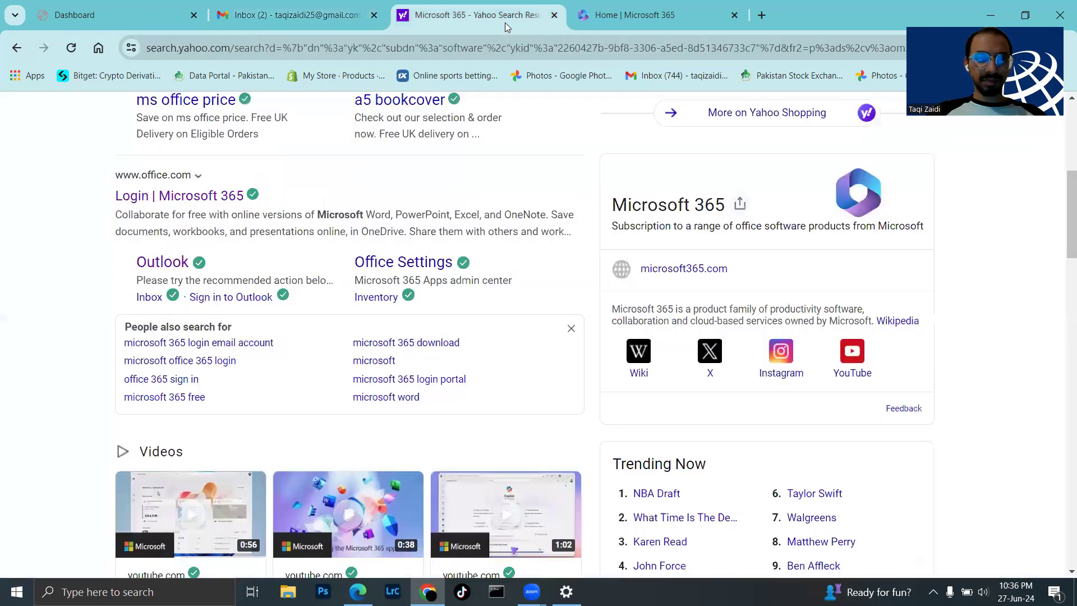
left_click(232, 199)
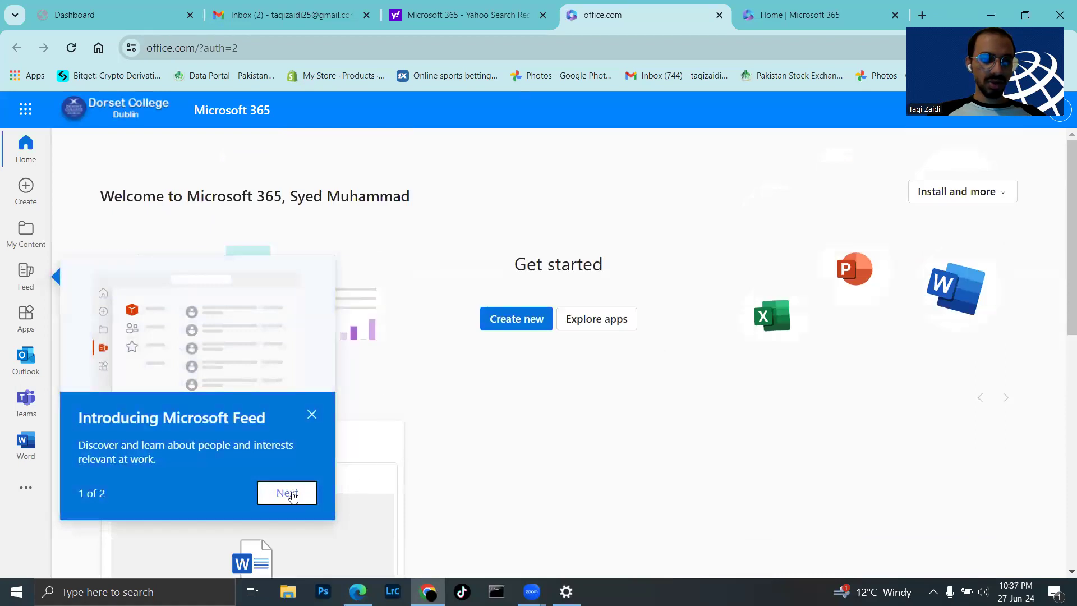
left_click(312, 415)
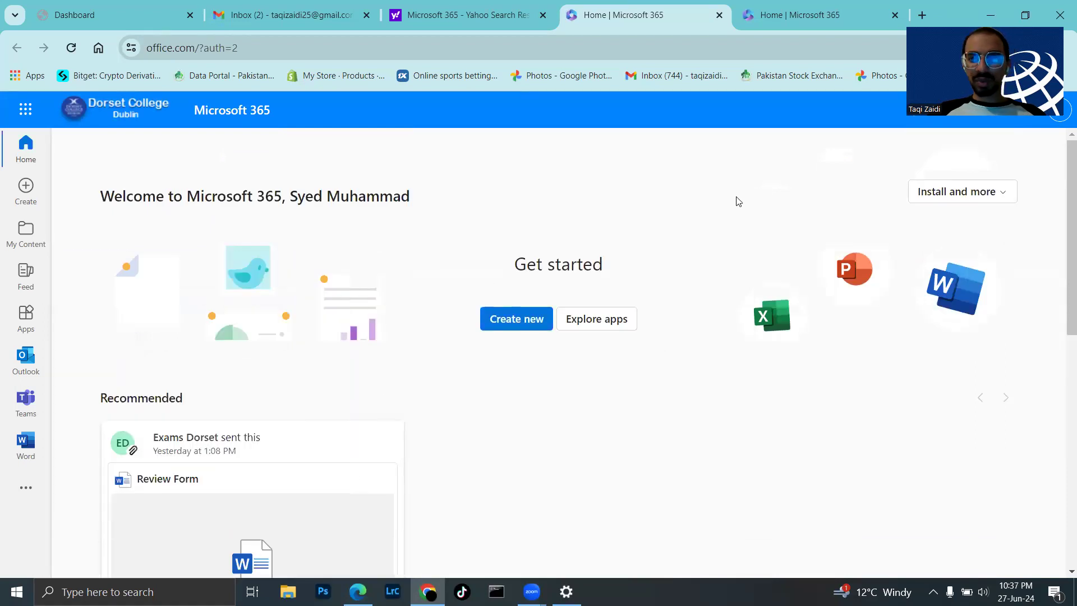
left_click(1059, 119)
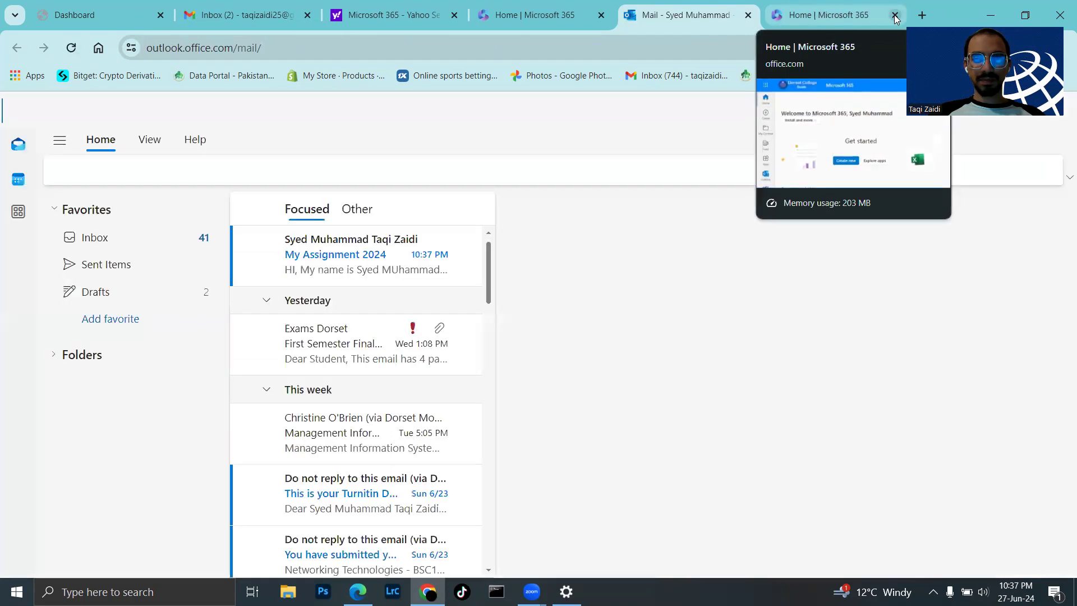
- Open the received 'My Assignment 2024' email in Outlook, view it in a pop-out window, then close it
left_click(896, 15)
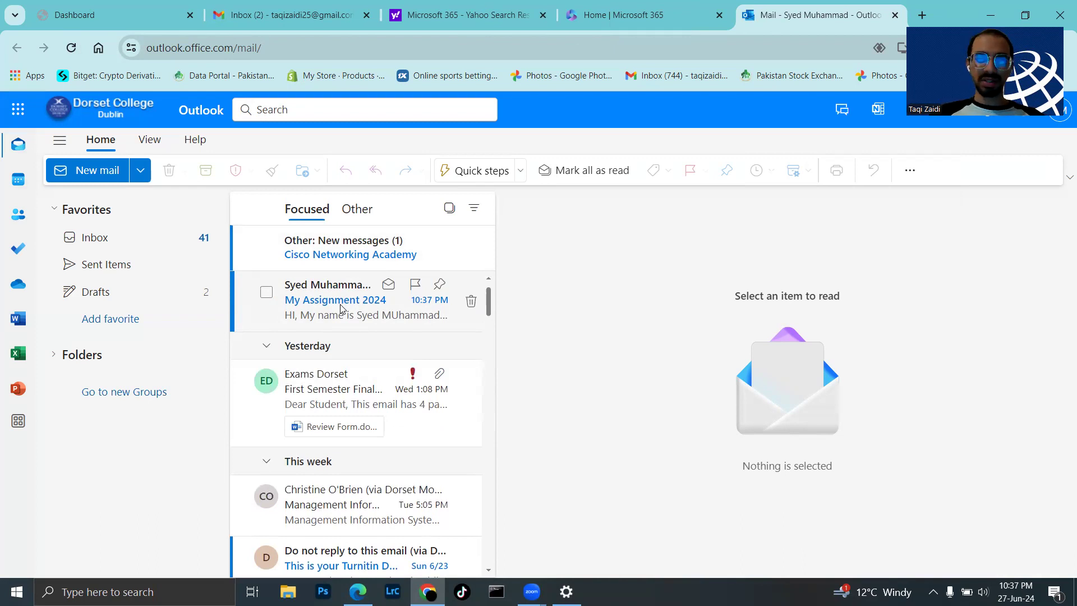
left_click(341, 309)
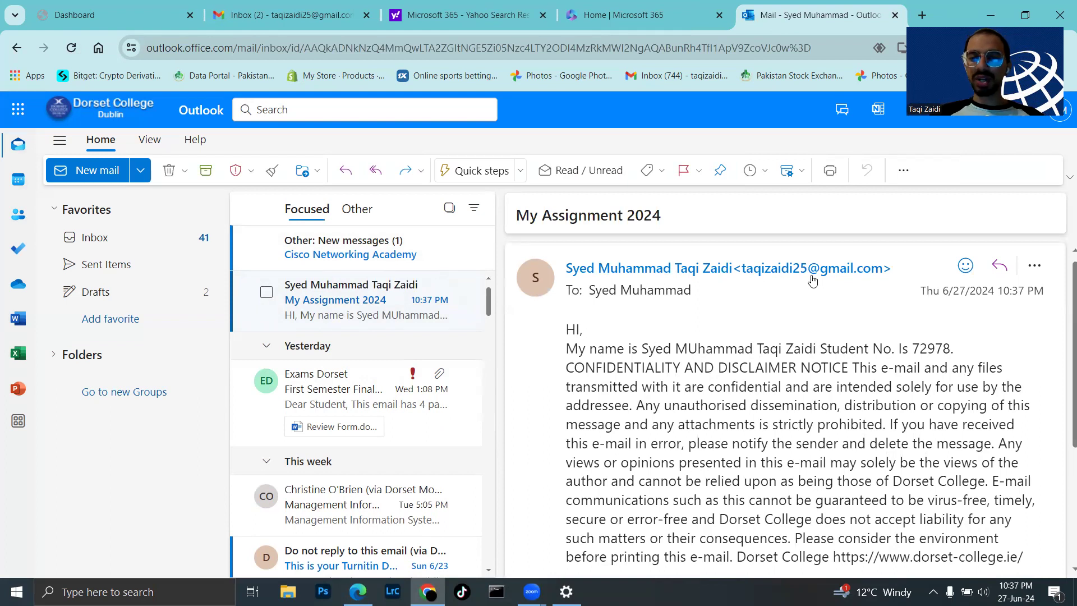
scroll(752, 344, "down", 4)
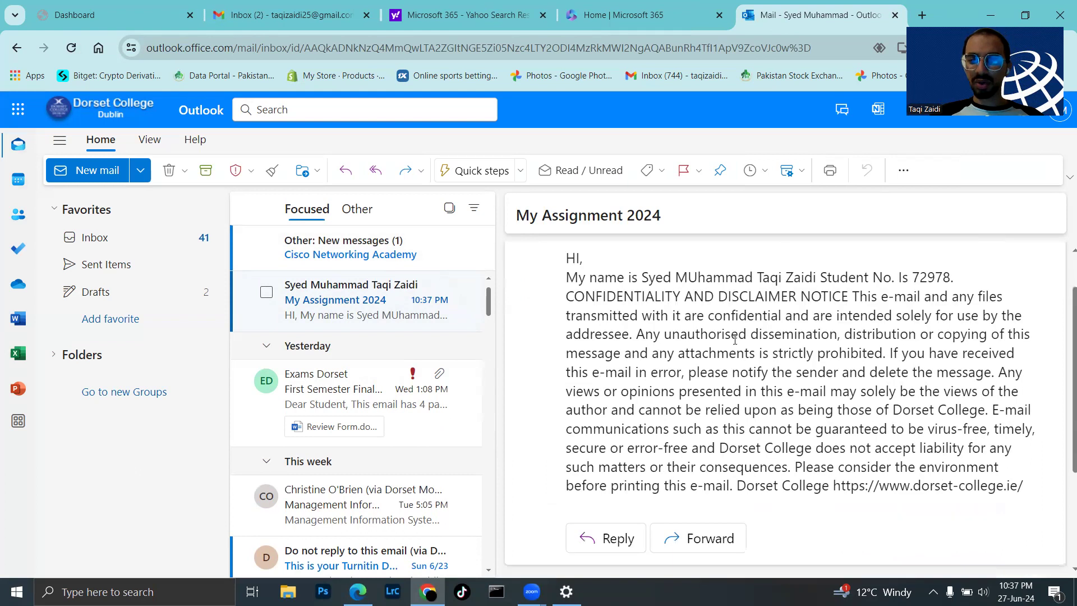
scroll(735, 340, "up", 4)
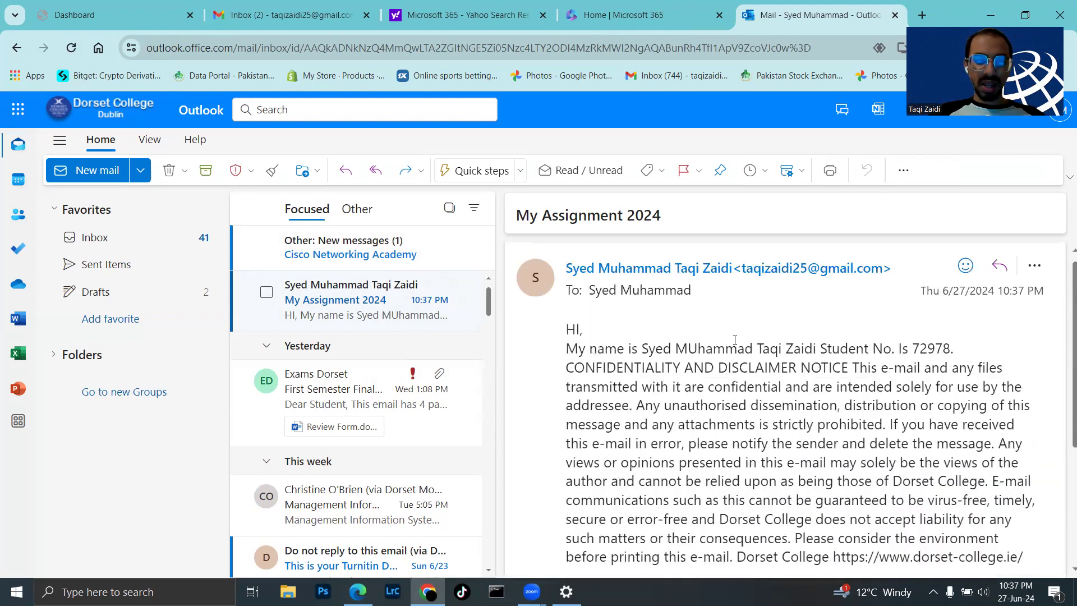
double_click(329, 311)
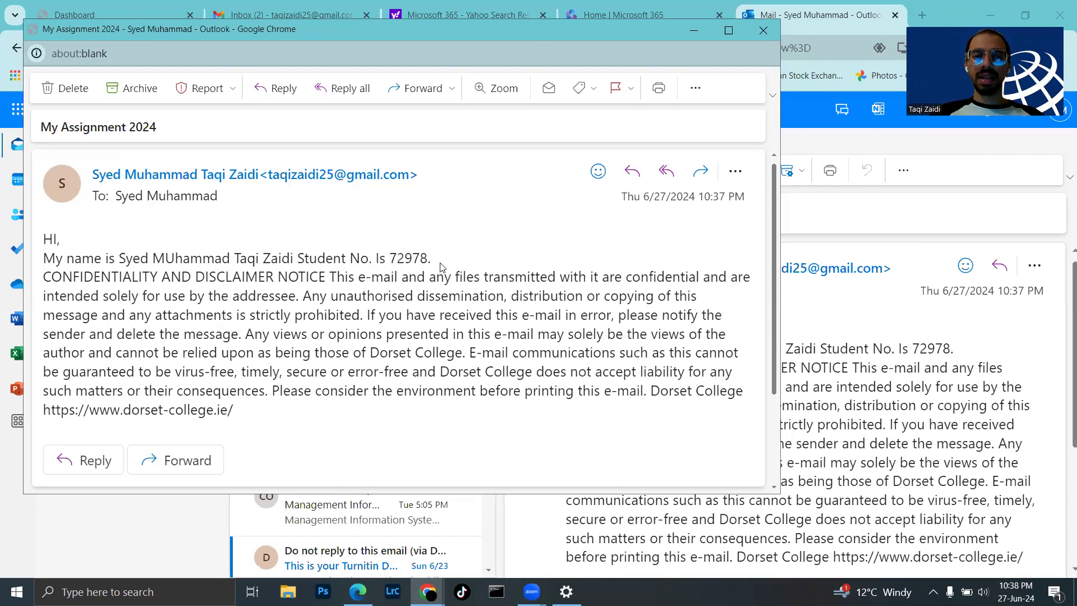
left_click(764, 30)
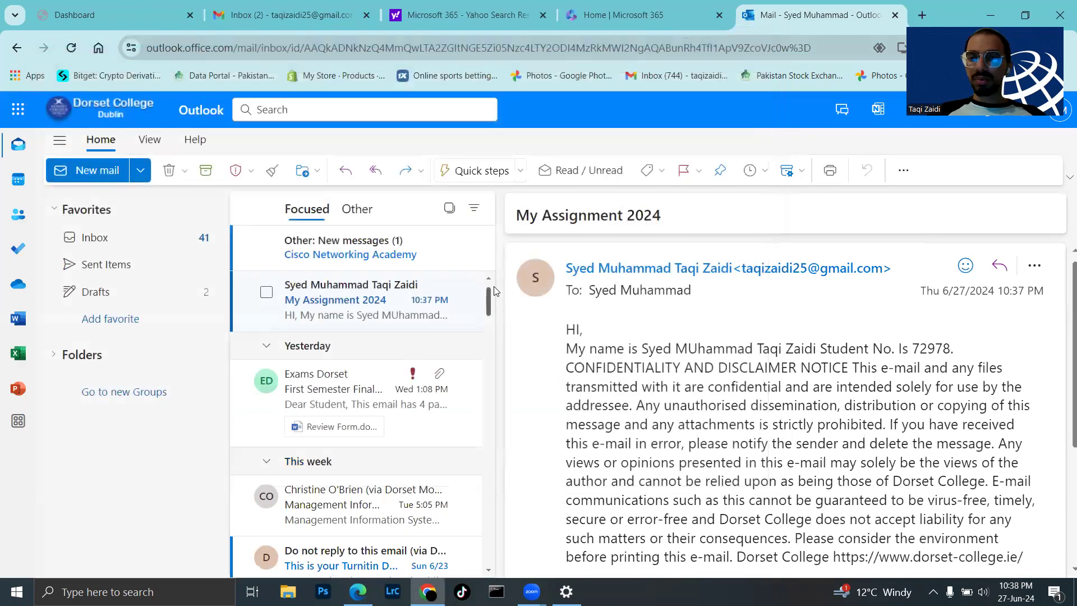